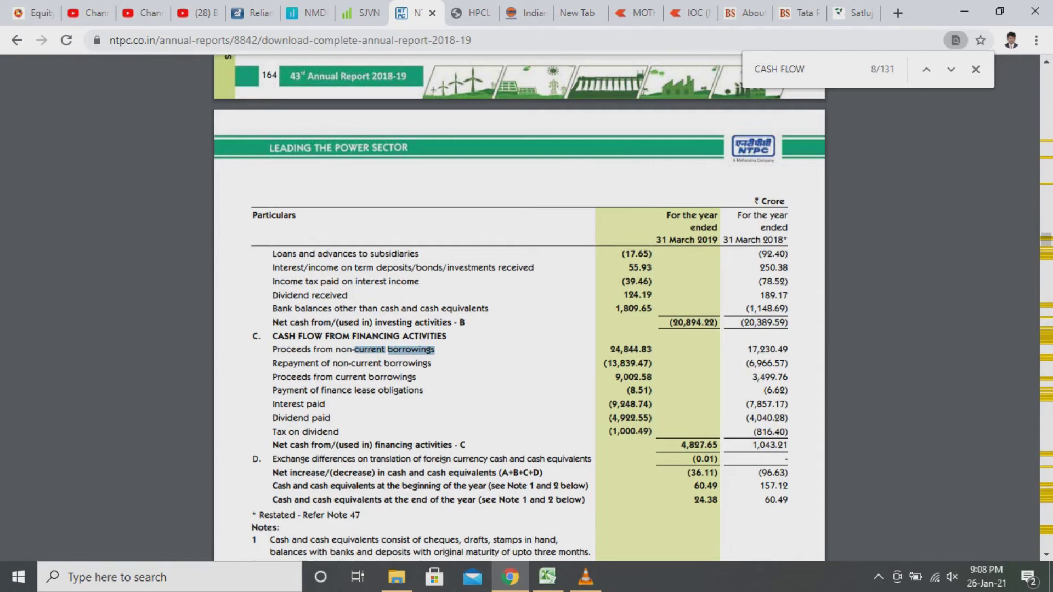
Examine the operating cash flow, property purchases and long-term borrowing proceeds for 2019-20 in the HPCL annual report's cash flow statement.
{"action": "left_click", "coordinate": [473, 12]}
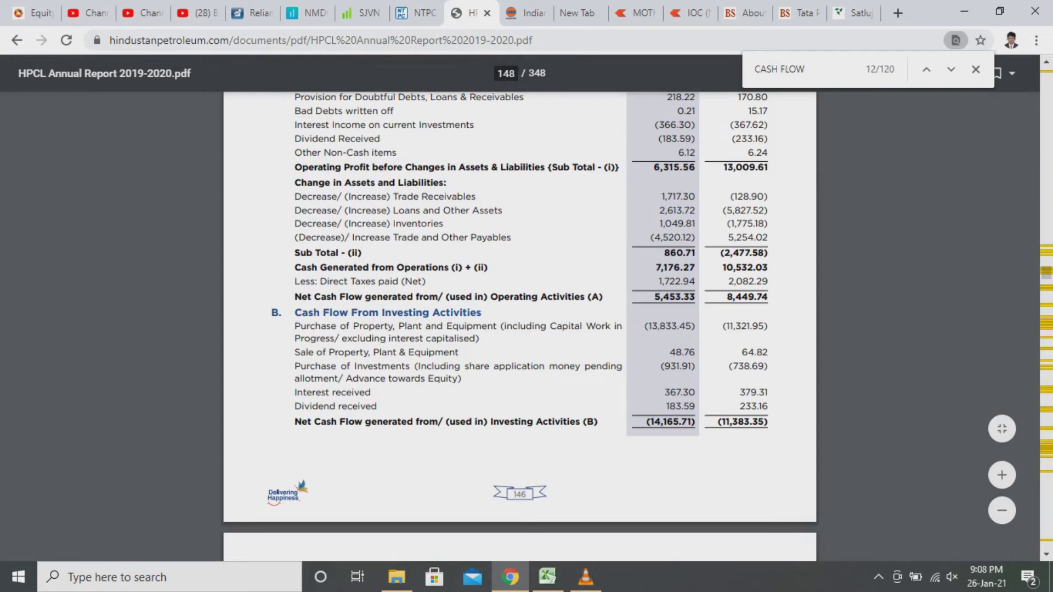
{"action": "left_click_drag", "start_coordinate": [655, 296], "coordinate": [695, 297]}
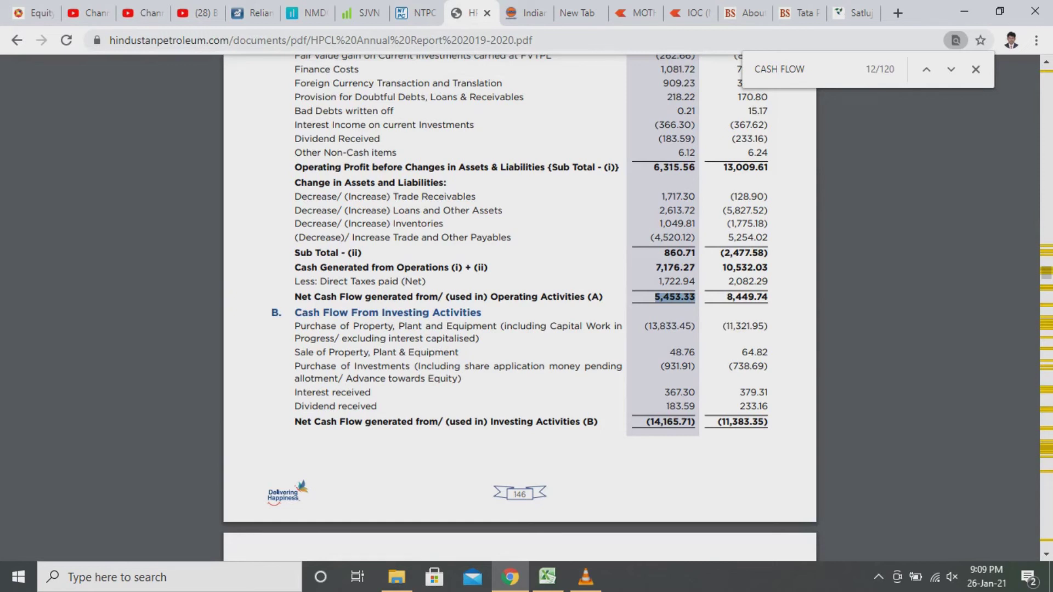
{"action": "left_click_drag", "start_coordinate": [327, 326], "coordinate": [519, 327]}
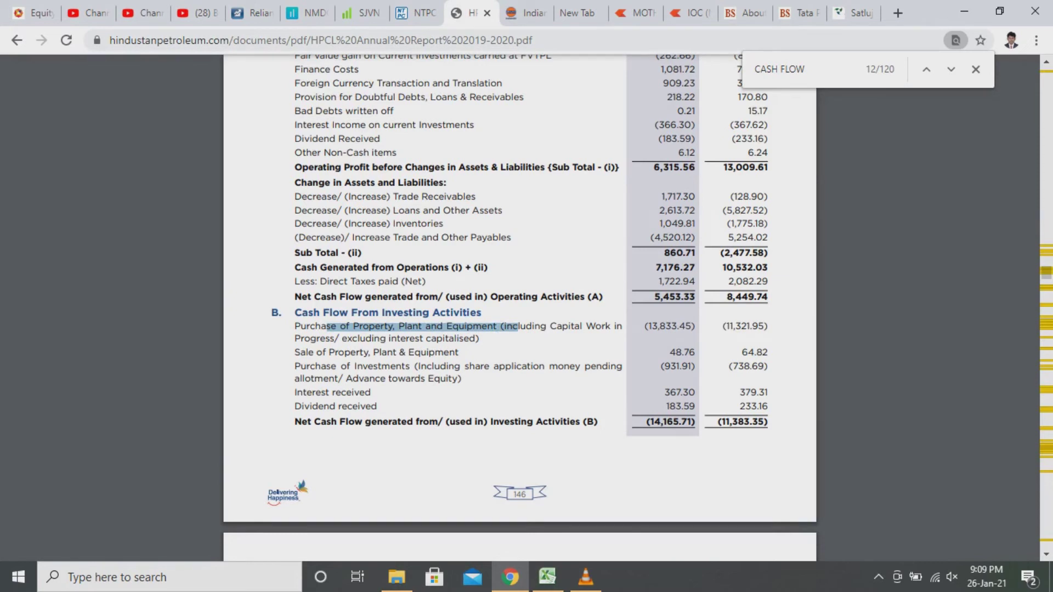
{"action": "left_click_drag", "start_coordinate": [649, 326], "coordinate": [693, 326]}
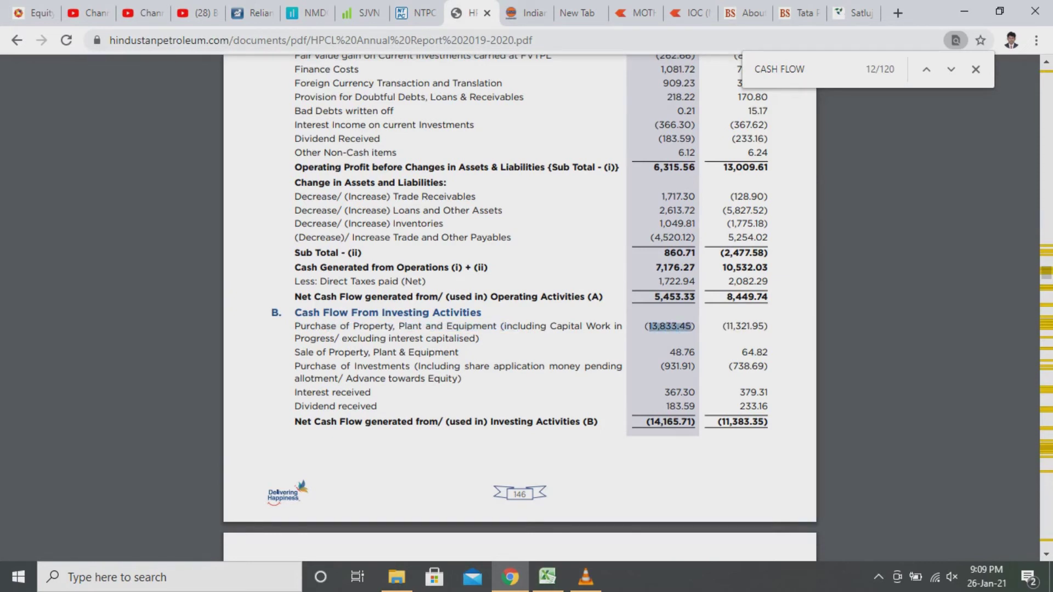
{"action": "scroll", "coordinate": [520, 307], "scroll_direction": "down", "scroll_amount": 7}
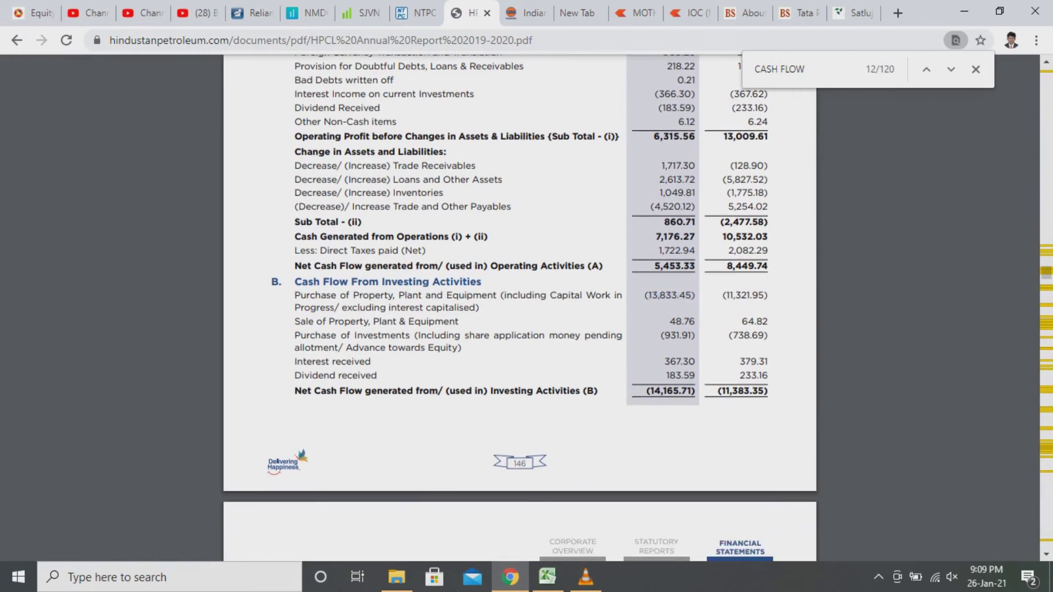
{"action": "scroll", "coordinate": [520, 308], "scroll_direction": "down", "scroll_amount": 3}
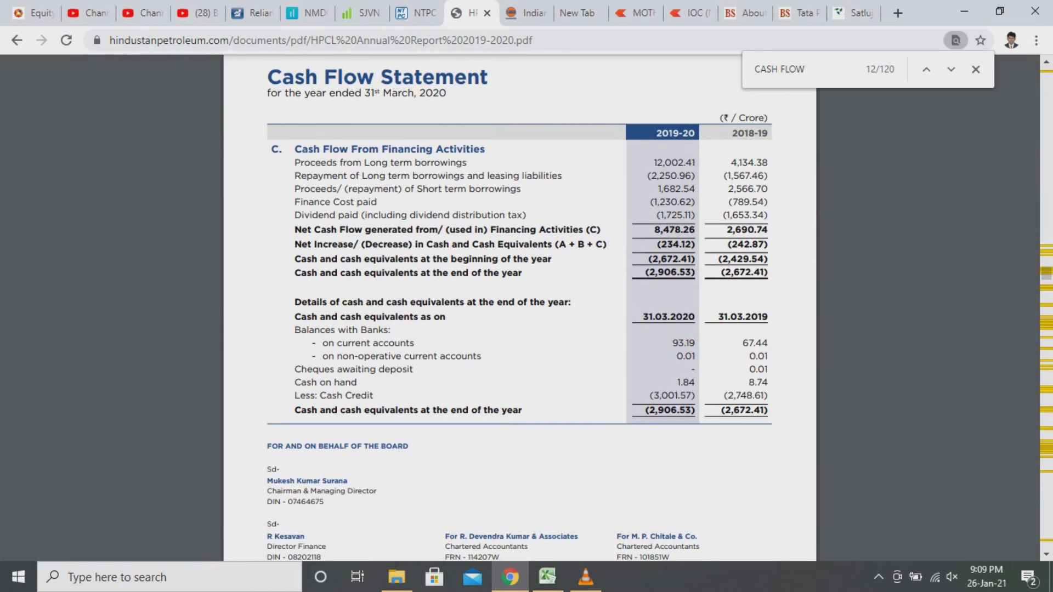
{"action": "left_click_drag", "start_coordinate": [653, 162], "coordinate": [694, 163]}
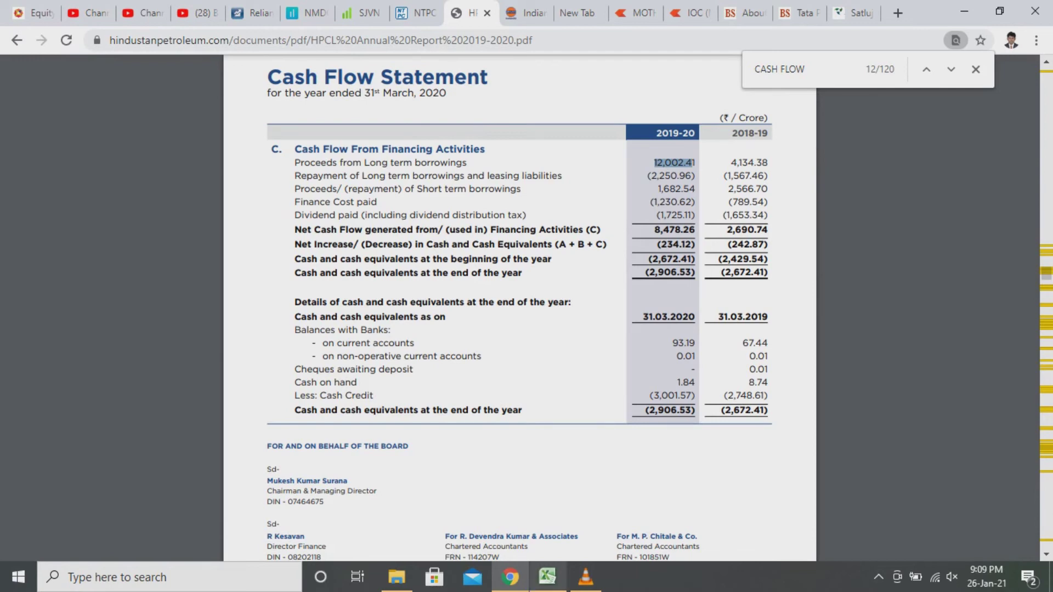
Switch to the Excel workbook and give the GAIL, ONGC and RELIANCE rows a light green fill and bold text.
{"action": "left_click", "coordinate": [547, 576]}
{"action": "left_click", "coordinate": [770, 432]}
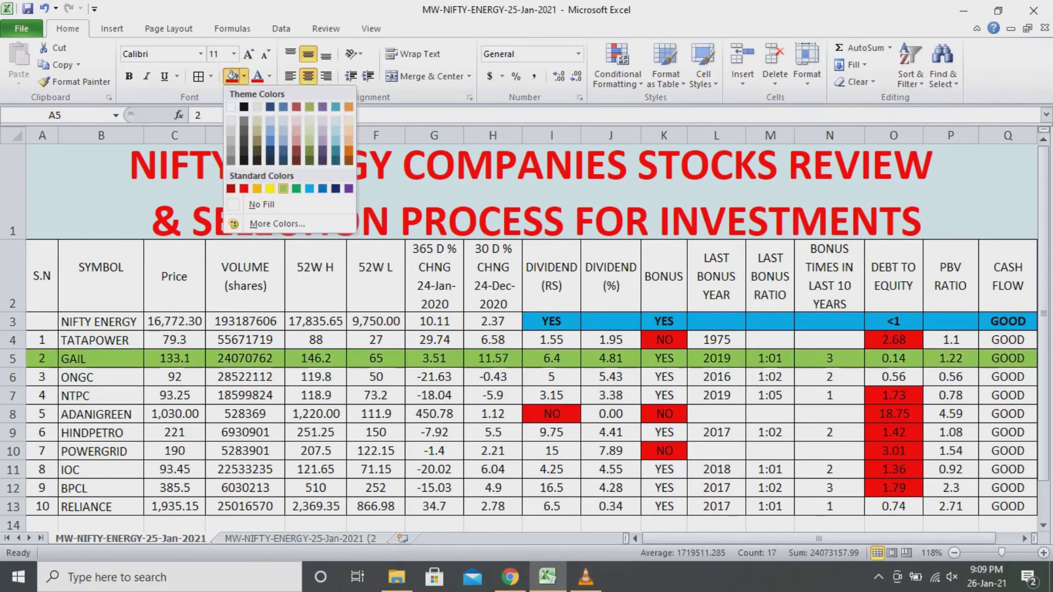
{"action": "left_click", "coordinate": [286, 188]}
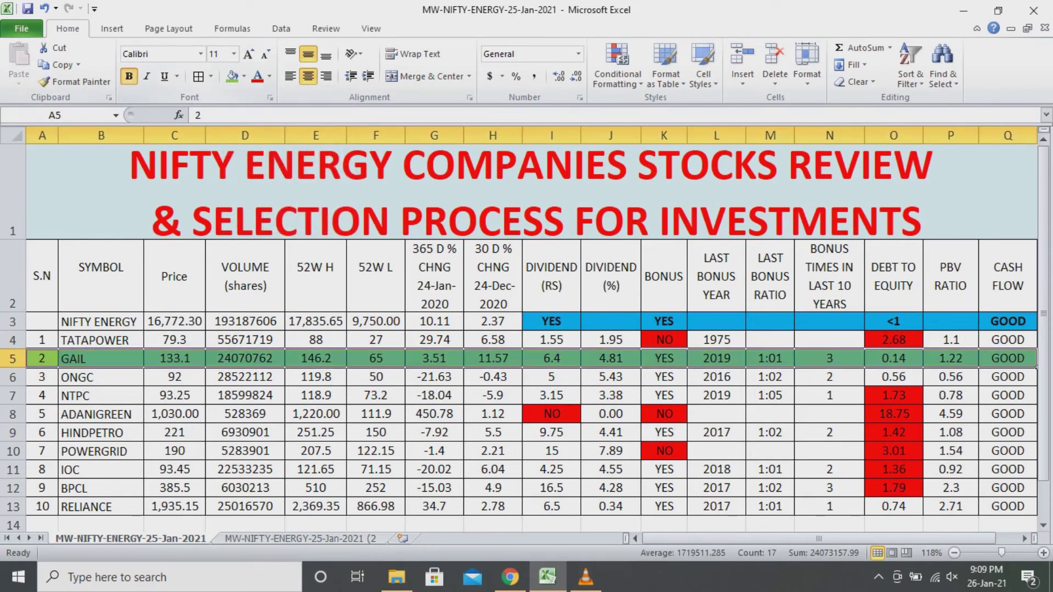
{"action": "key", "text": "ctrl+b"}
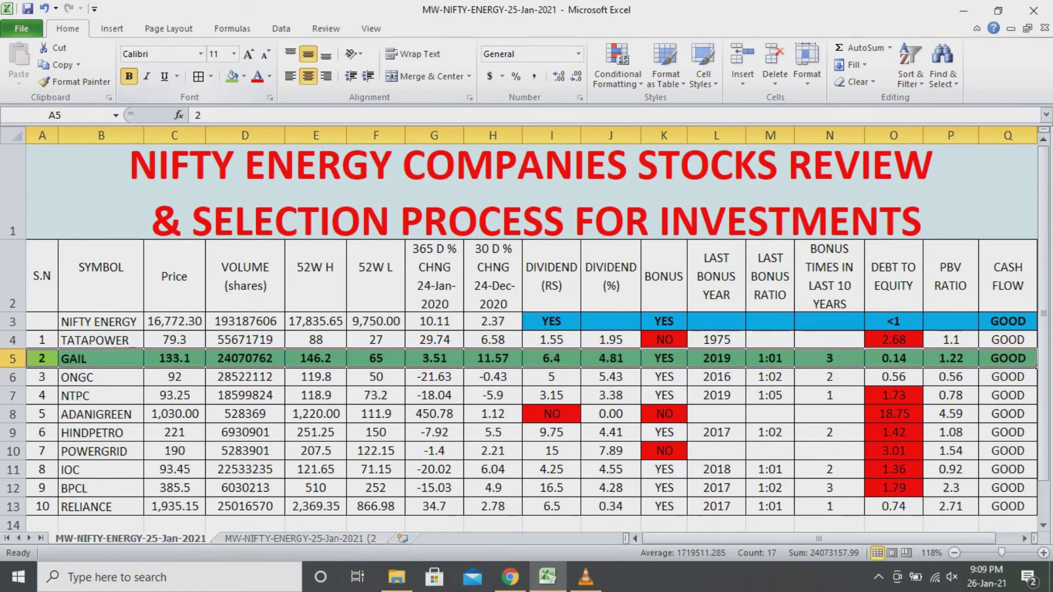
{"action": "mouse_move", "coordinate": [42, 377]}
{"action": "left_mouse_down"}
{"action": "mouse_move", "coordinate": [245, 395]}
{"action": "mouse_move", "coordinate": [771, 395]}
{"action": "mouse_move", "coordinate": [1009, 340]}
{"action": "mouse_move", "coordinate": [1008, 376]}
{"action": "left_mouse_up"}
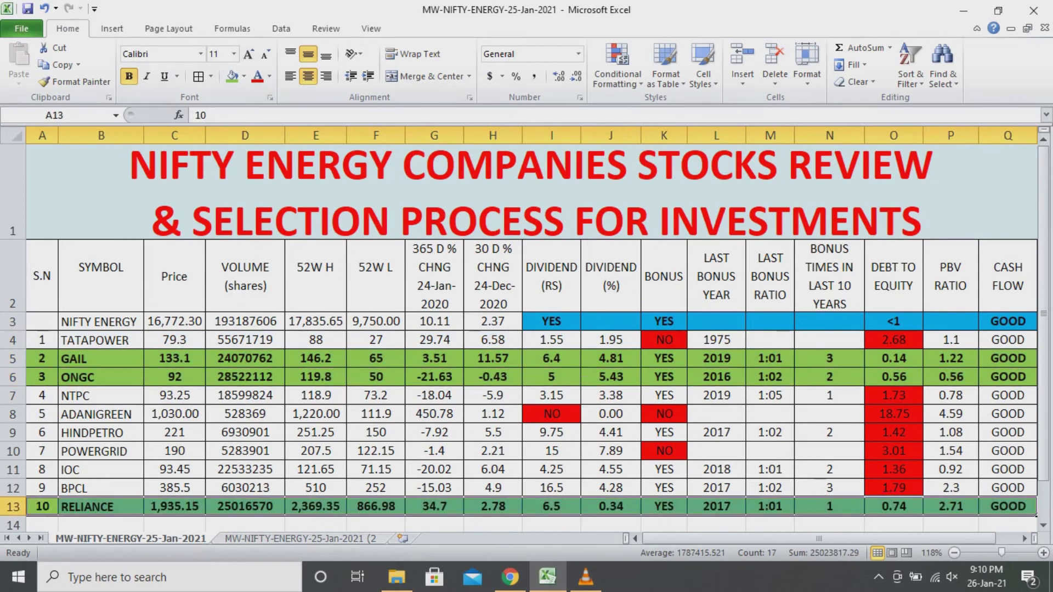
Check how often BPCL, IOC, HINDPETRO and NTPC issued bonuses in the last 10 years.
{"action": "left_click", "coordinate": [375, 395]}
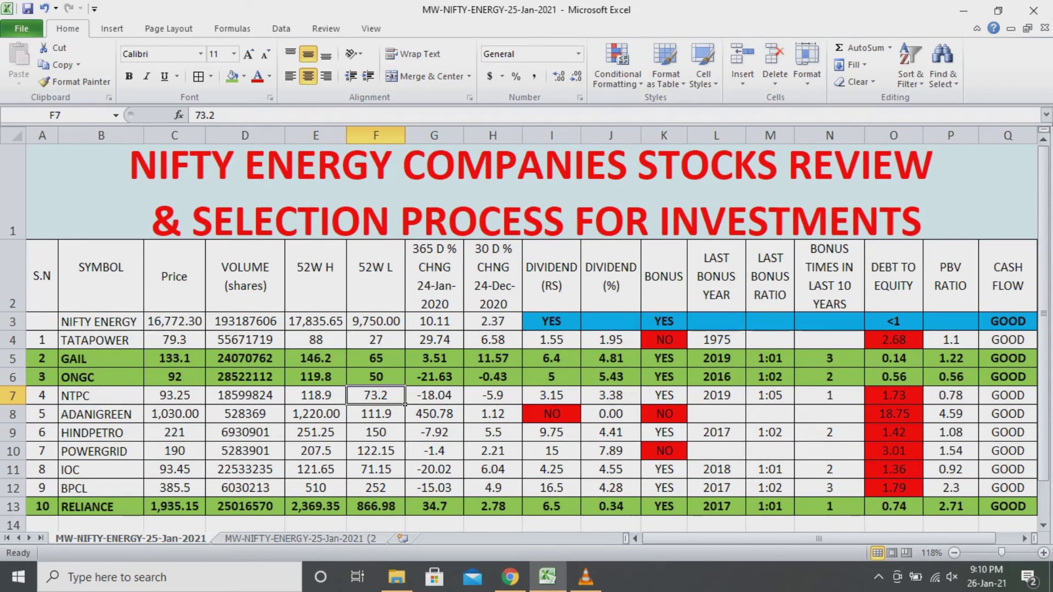
{"action": "left_click", "coordinate": [830, 489]}
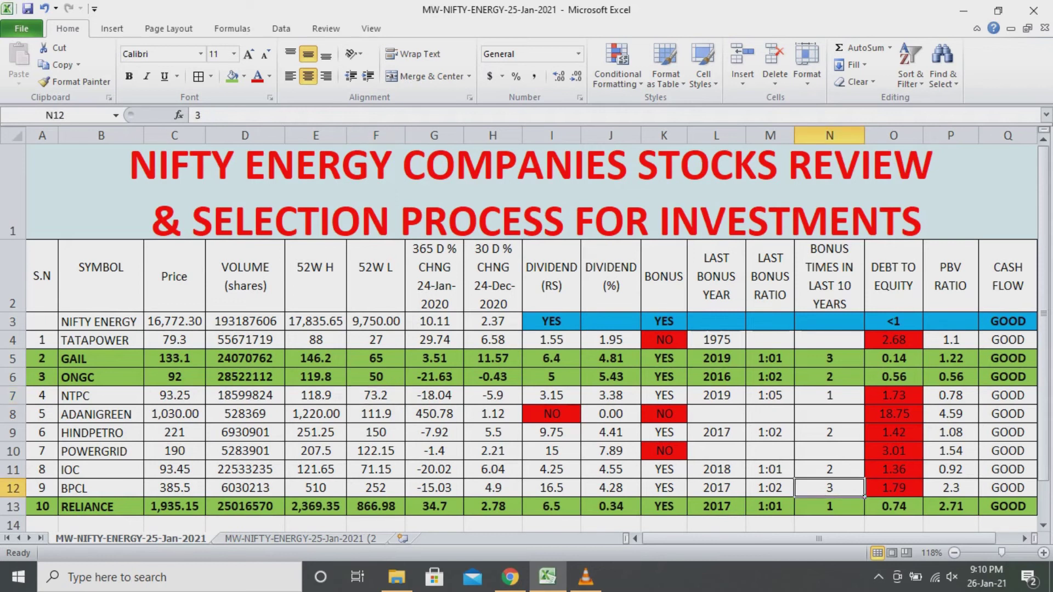
{"action": "left_click", "coordinate": [829, 469]}
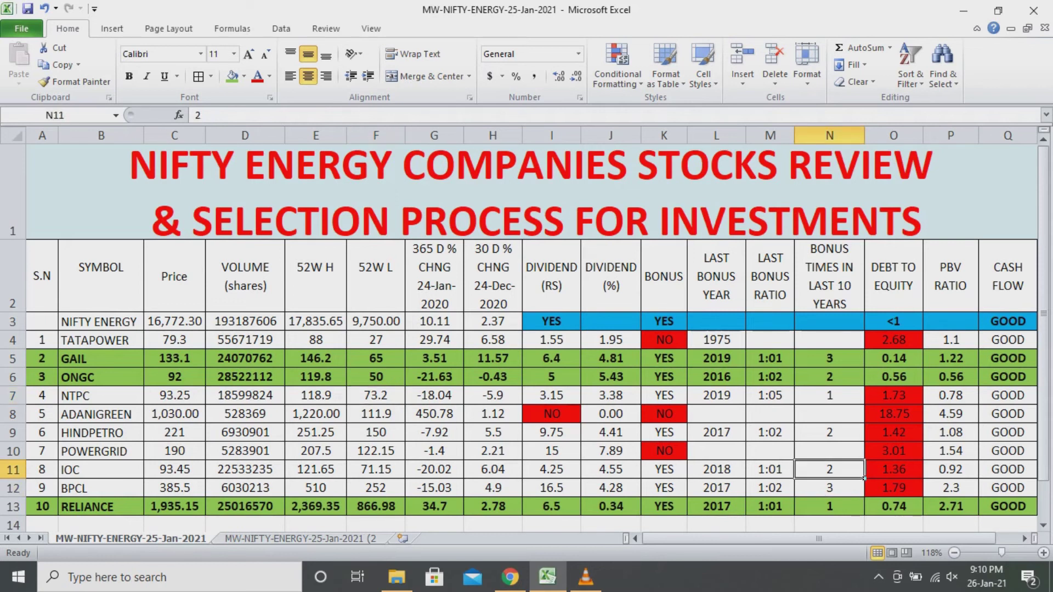
{"action": "left_click", "coordinate": [829, 433]}
{"action": "left_click", "coordinate": [829, 396]}
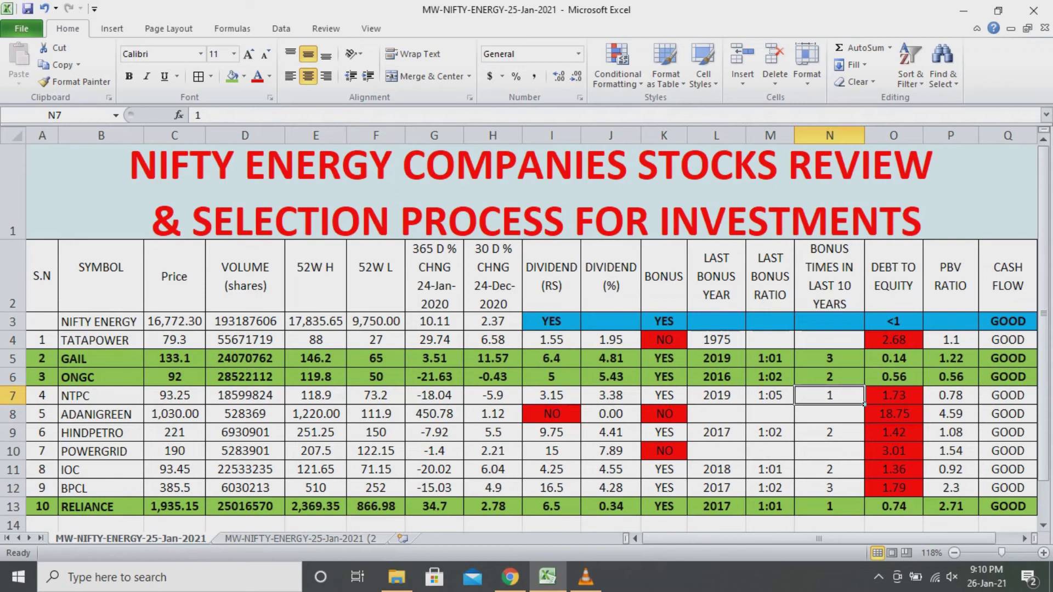
Fill the NTPC row with yellow across all table columns and make its text bold.
{"action": "left_click_drag", "start_coordinate": [42, 395], "coordinate": [1008, 395]}
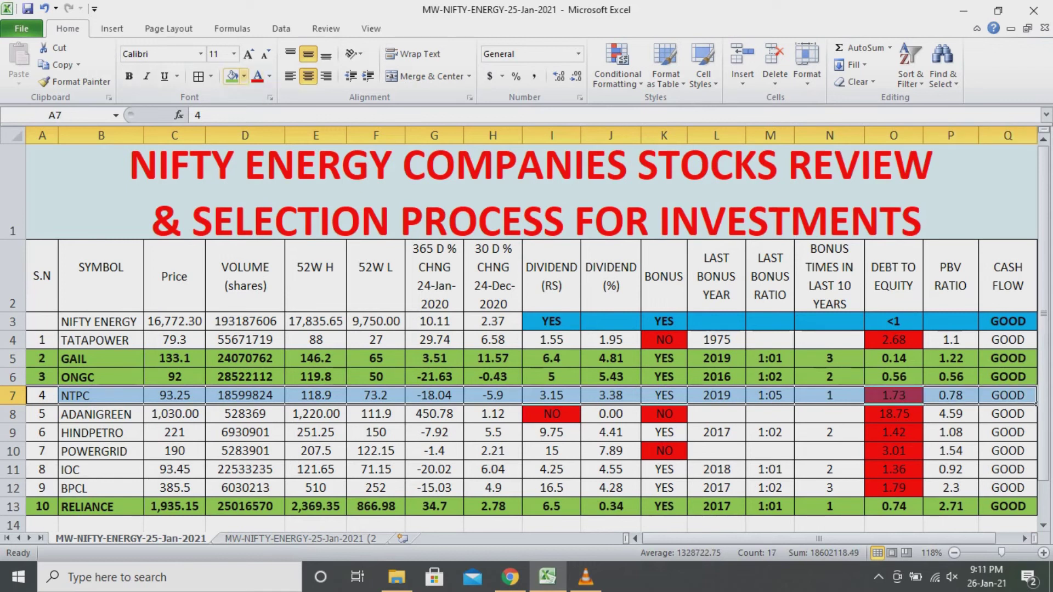
{"action": "left_click", "coordinate": [244, 77]}
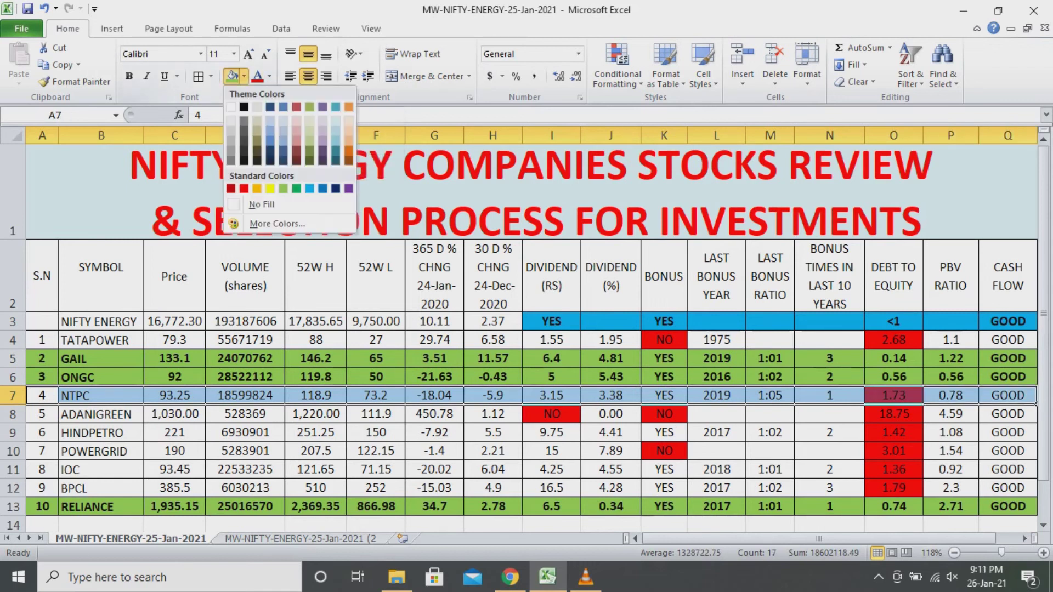
{"action": "left_click", "coordinate": [269, 189]}
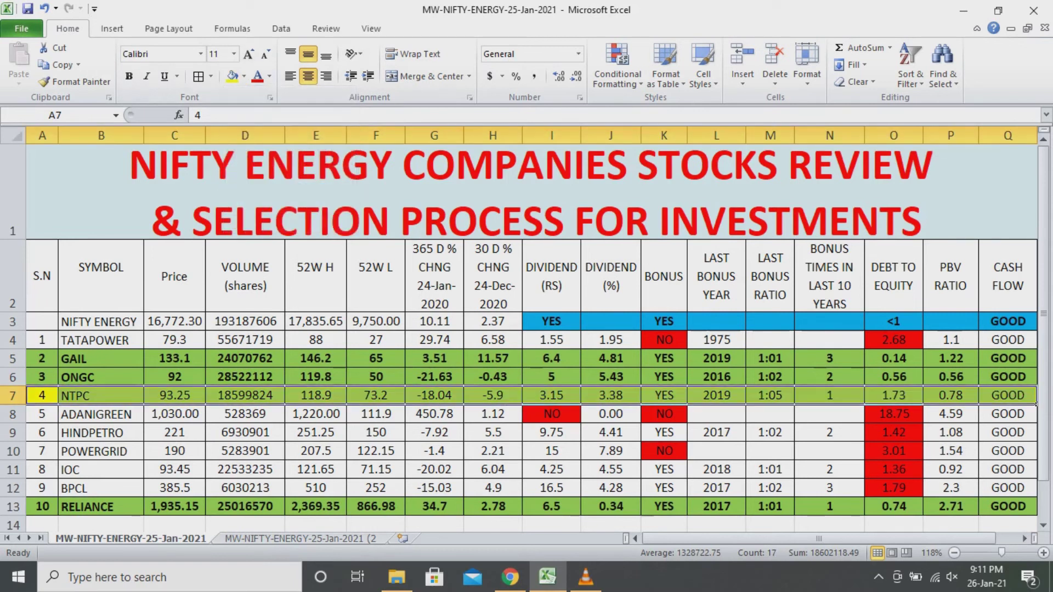
{"action": "left_click", "coordinate": [129, 76]}
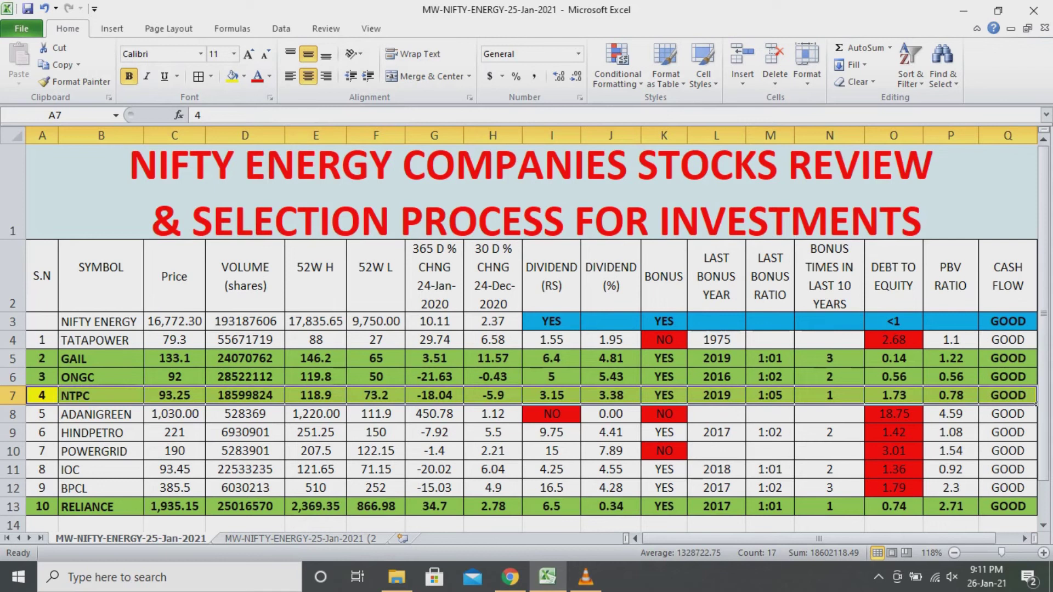
Apply yellow fill and bold text to the HINDPETRO, IOC and BPCL rows.
{"action": "mouse_move", "coordinate": [42, 432]}
{"action": "left_mouse_down"}
{"action": "mouse_move", "coordinate": [175, 433]}
{"action": "mouse_move", "coordinate": [245, 451]}
{"action": "mouse_move", "coordinate": [717, 452]}
{"action": "mouse_move", "coordinate": [1008, 433]}
{"action": "left_mouse_up"}
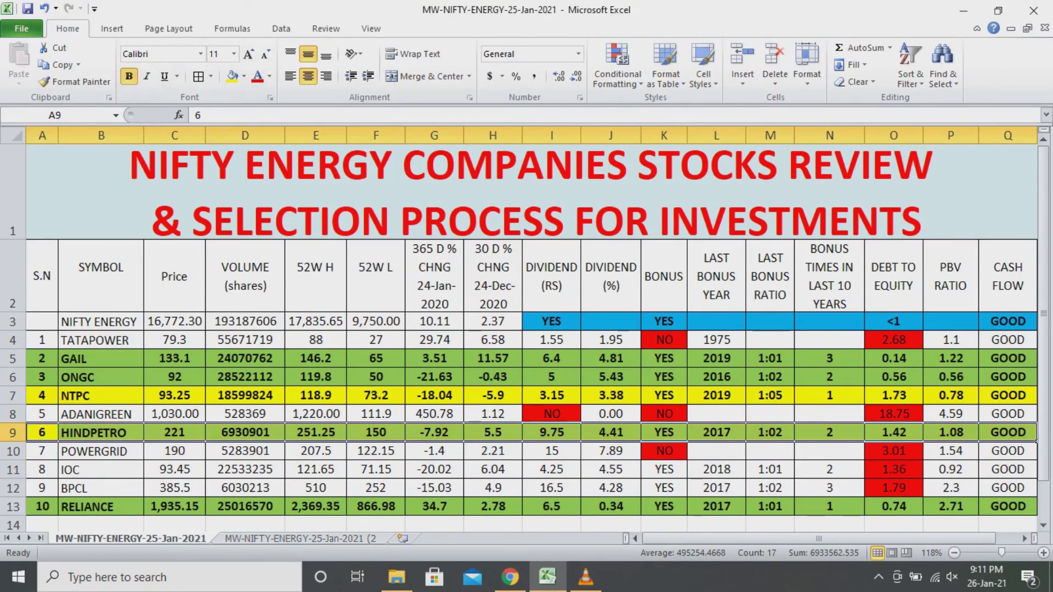
{"action": "left_click_drag", "start_coordinate": [41, 470], "coordinate": [1035, 477]}
{"action": "key", "text": "ctrl+b"}
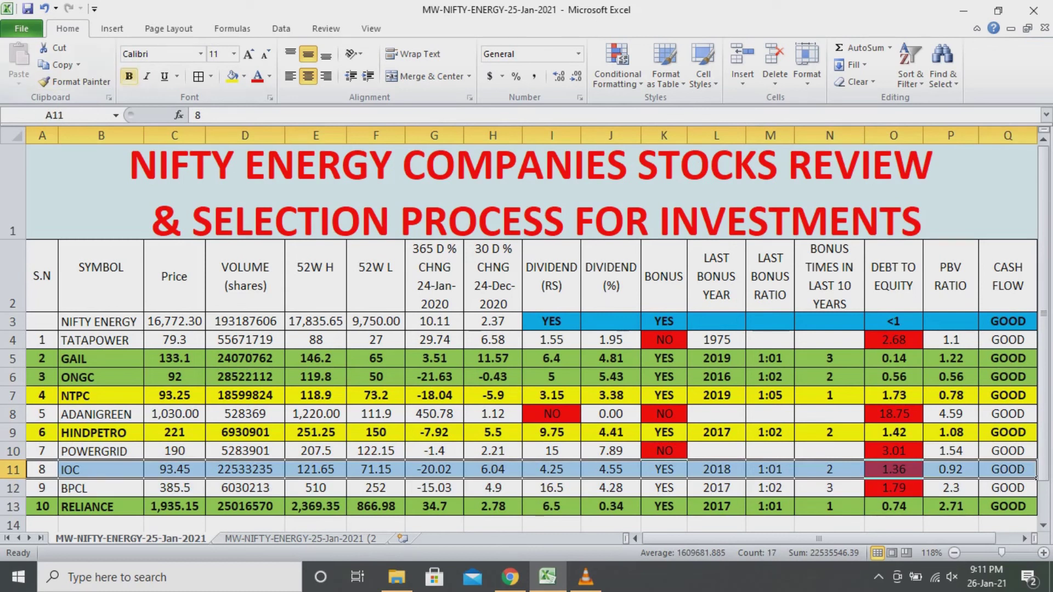
{"action": "left_click", "coordinate": [230, 75]}
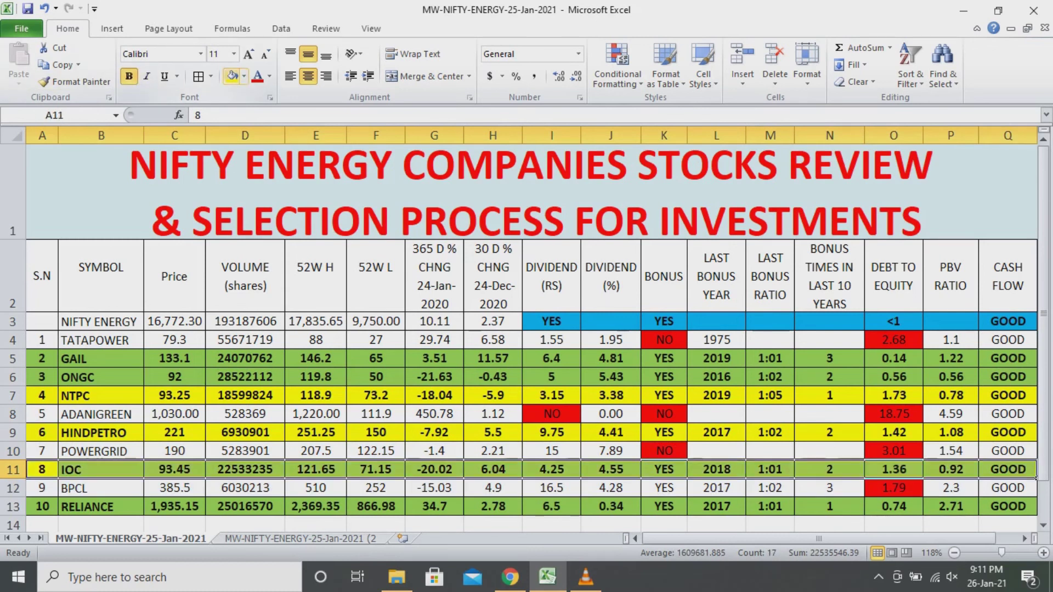
{"action": "left_click_drag", "start_coordinate": [42, 488], "coordinate": [1009, 490]}
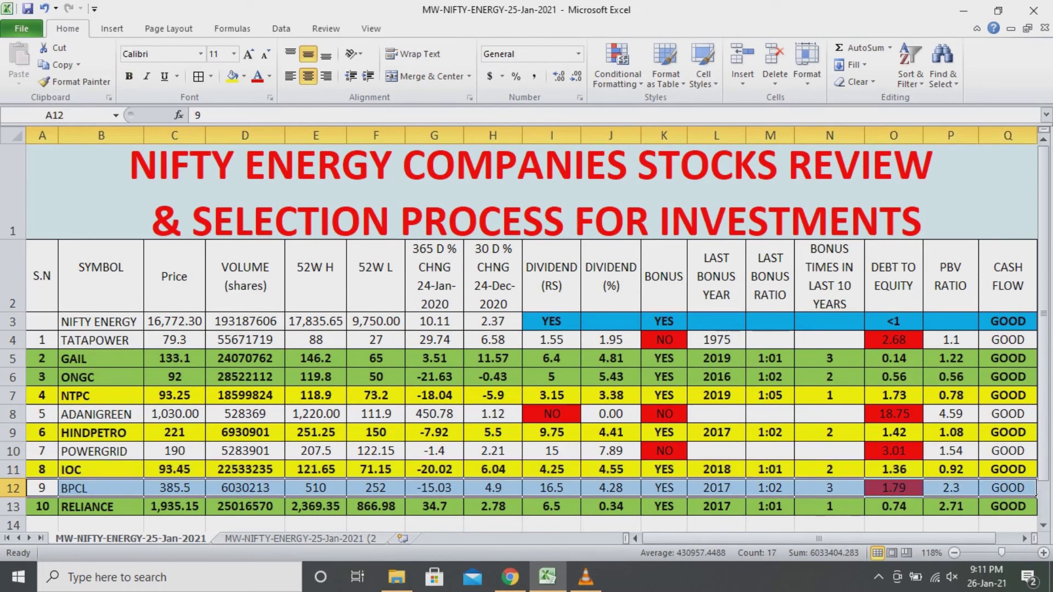
{"action": "left_click", "coordinate": [232, 77]}
{"action": "left_click", "coordinate": [129, 76]}
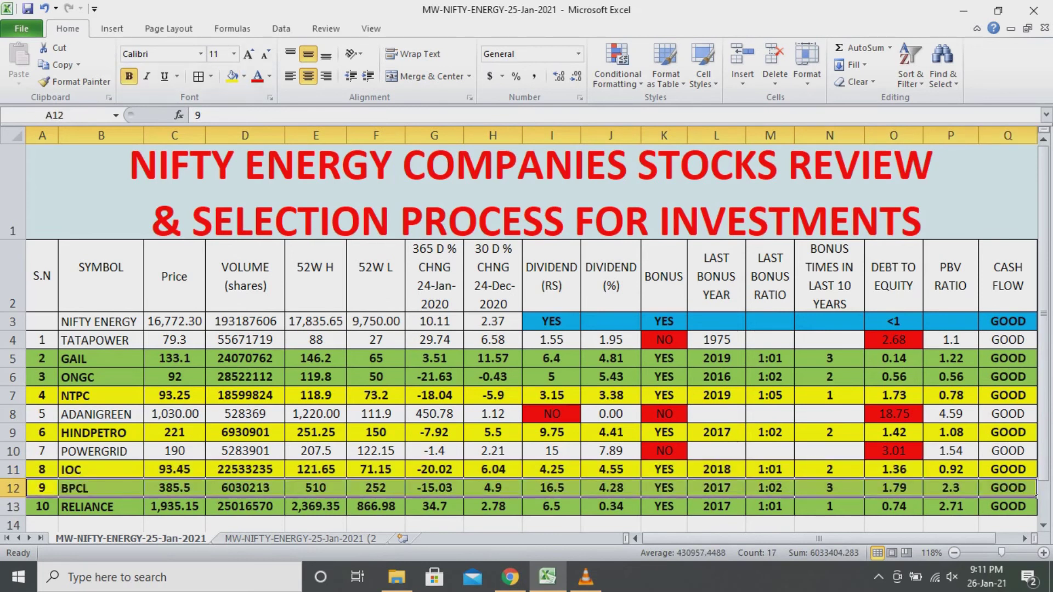
Review the symbols of the green and yellow highlighted companies one by one, from GAIL down to RELIANCE.
{"action": "left_click", "coordinate": [277, 381]}
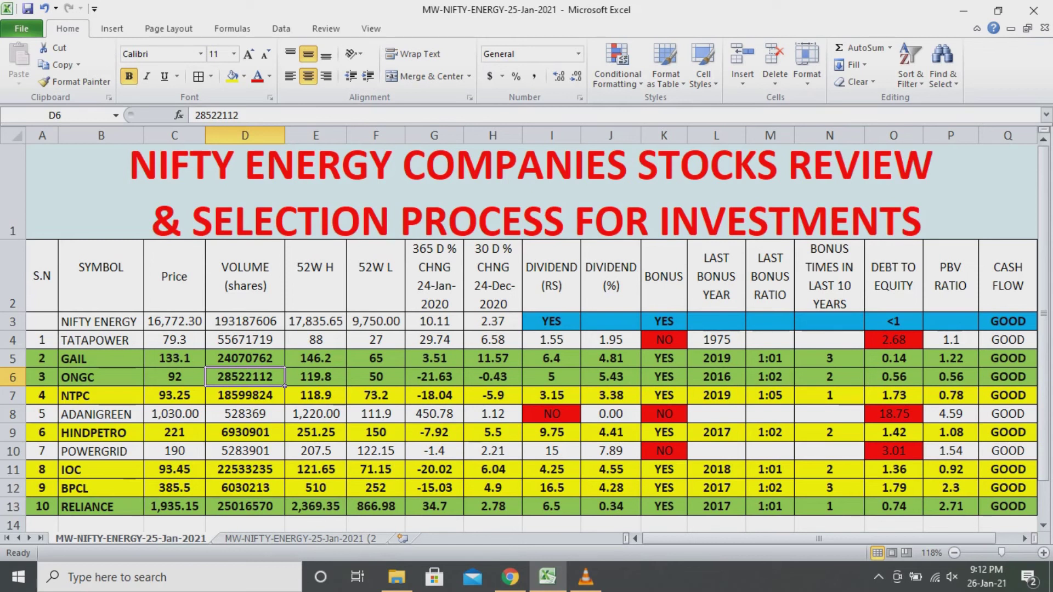
{"action": "left_click", "coordinate": [100, 358]}
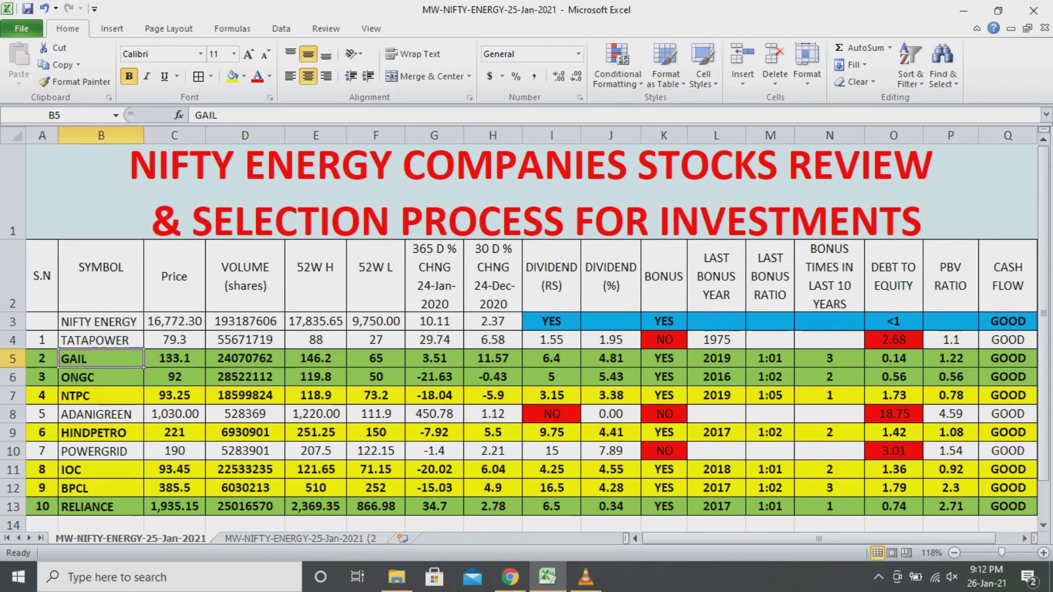
{"action": "left_click", "coordinate": [101, 378]}
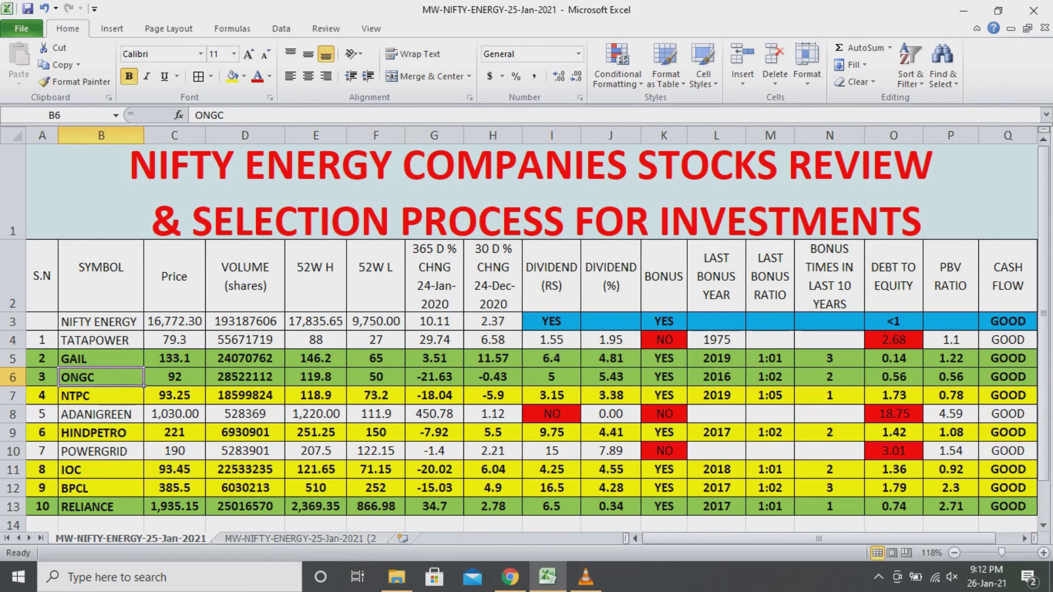
{"action": "left_click_drag", "start_coordinate": [101, 359], "coordinate": [101, 506]}
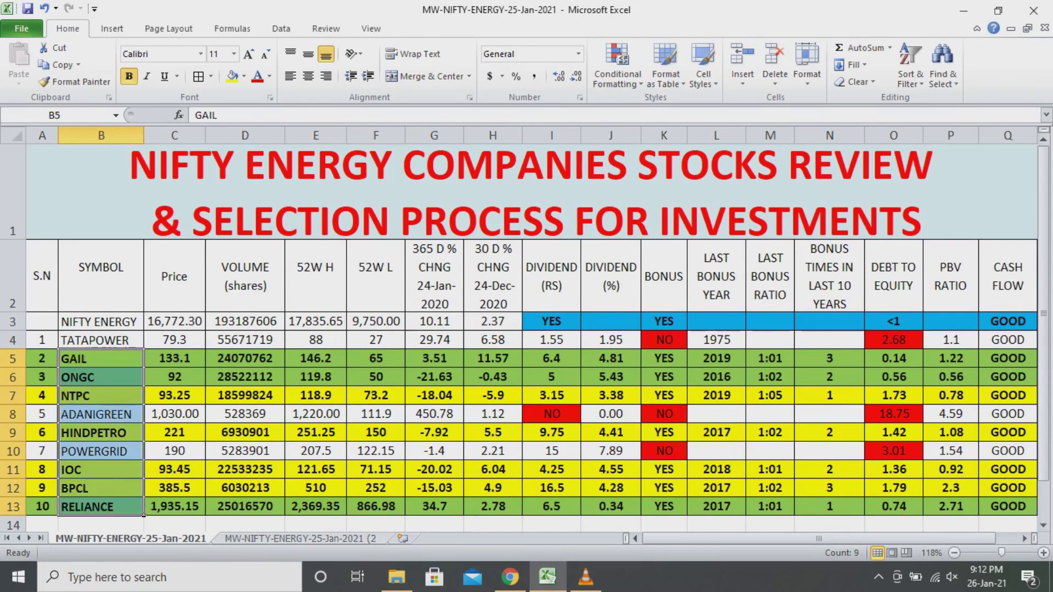
{"action": "left_click", "coordinate": [175, 433]}
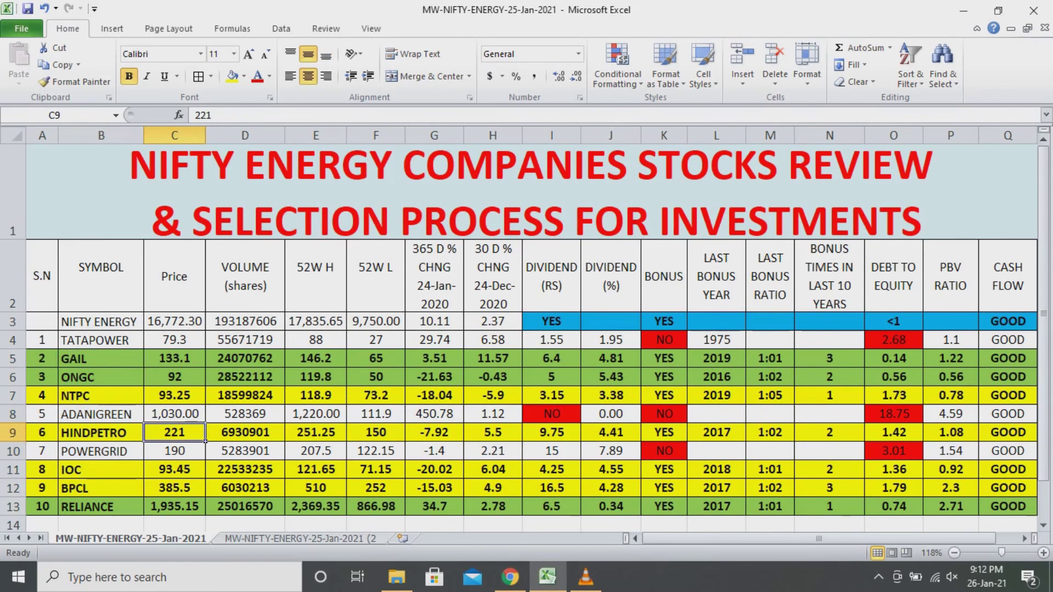
{"action": "left_click", "coordinate": [101, 359]}
{"action": "left_click", "coordinate": [101, 377]}
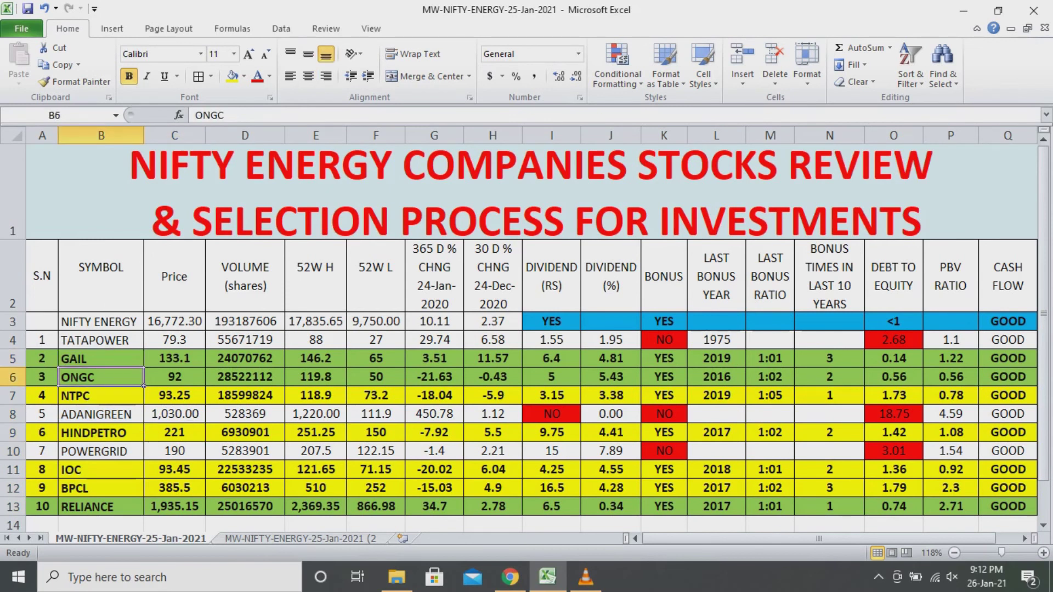
{"action": "left_click", "coordinate": [101, 396]}
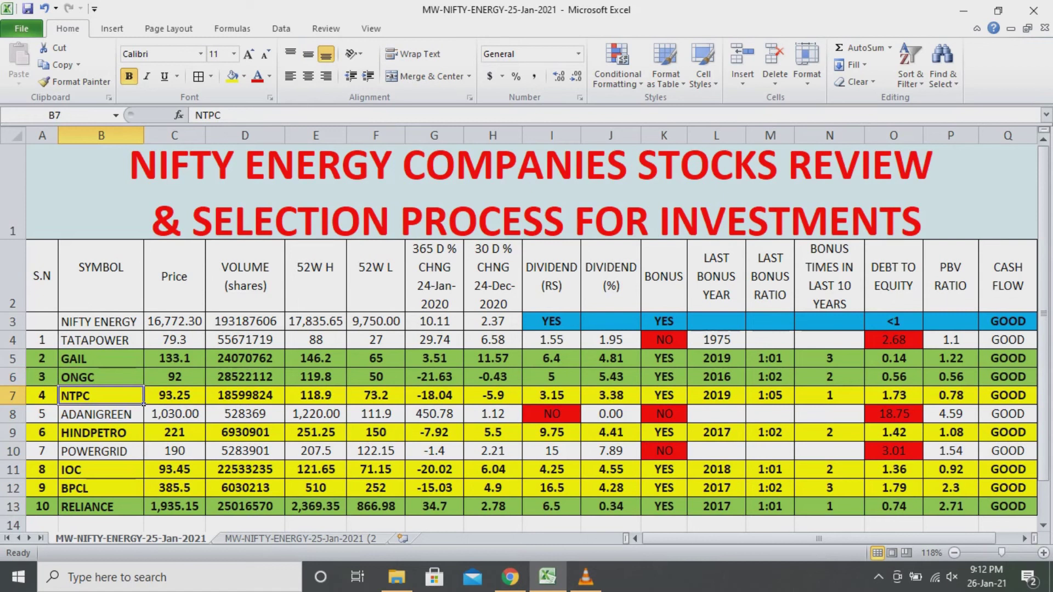
{"action": "left_click", "coordinate": [100, 433]}
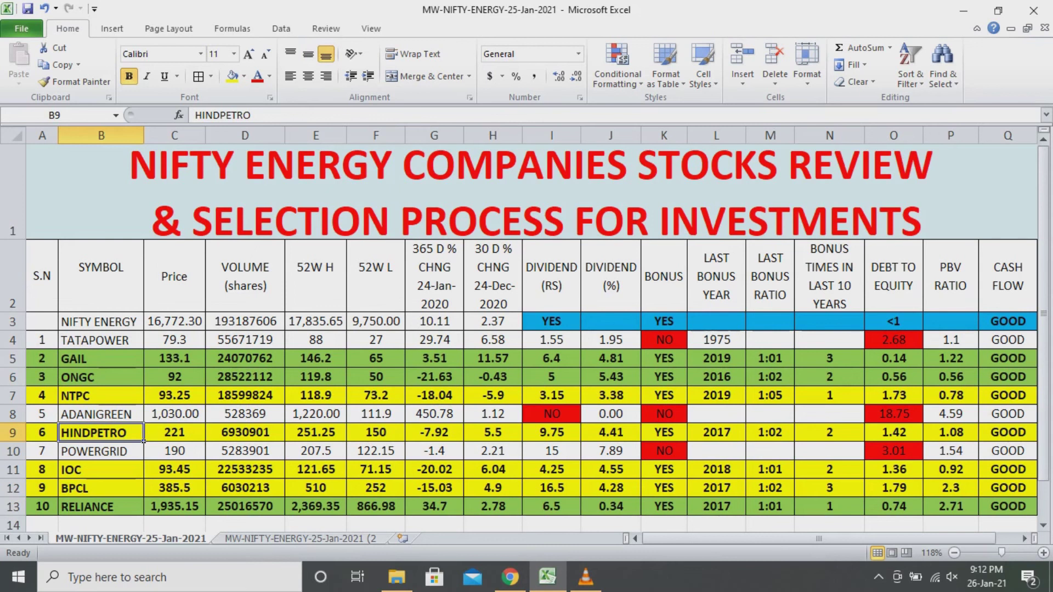
{"action": "left_click", "coordinate": [101, 470]}
{"action": "left_click", "coordinate": [101, 489]}
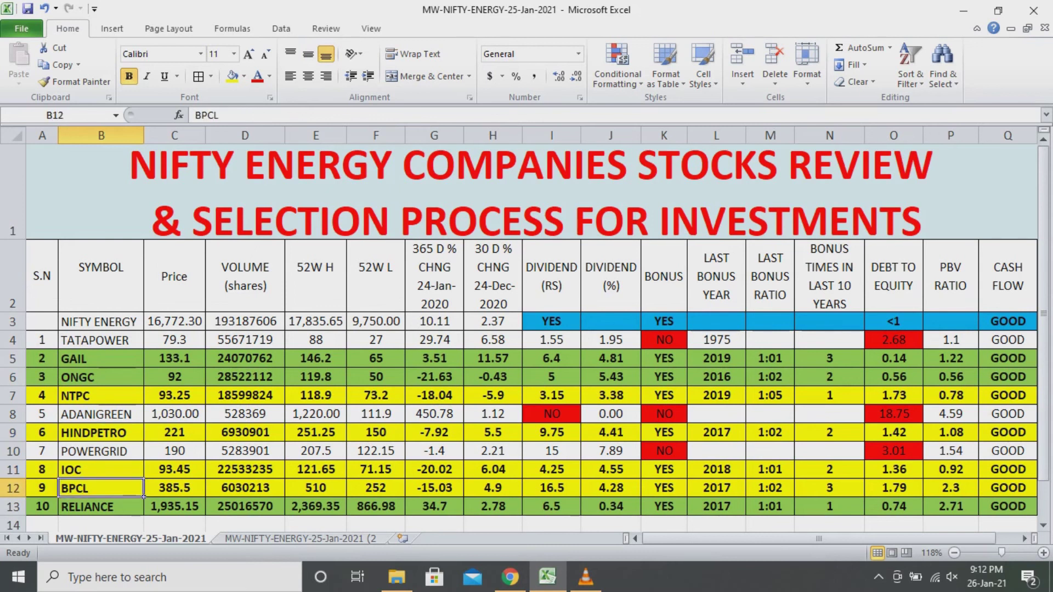
{"action": "left_click", "coordinate": [100, 507]}
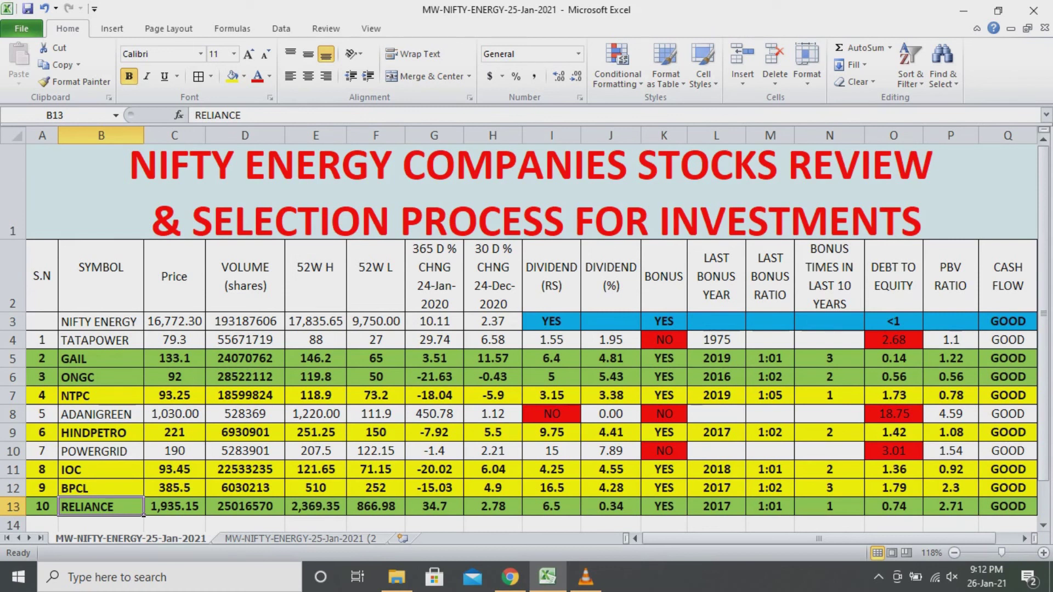
Review the symbols of the companies without row highlighting: TATAPOWER, ADANIGREEN and POWERGRID.
{"action": "left_click", "coordinate": [101, 341]}
{"action": "left_click", "coordinate": [101, 415]}
{"action": "left_click", "coordinate": [101, 452]}
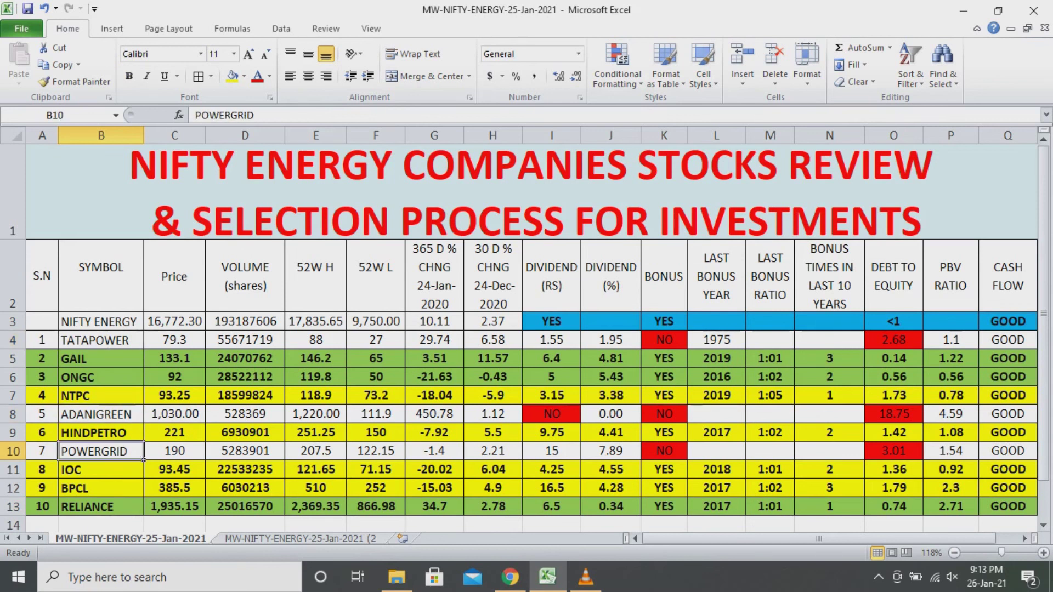
Recheck the symbols of the unhighlighted companies in the order ADANIGREEN, TATAPOWER and POWERGRID.
{"action": "left_click", "coordinate": [100, 415]}
{"action": "left_click", "coordinate": [101, 341]}
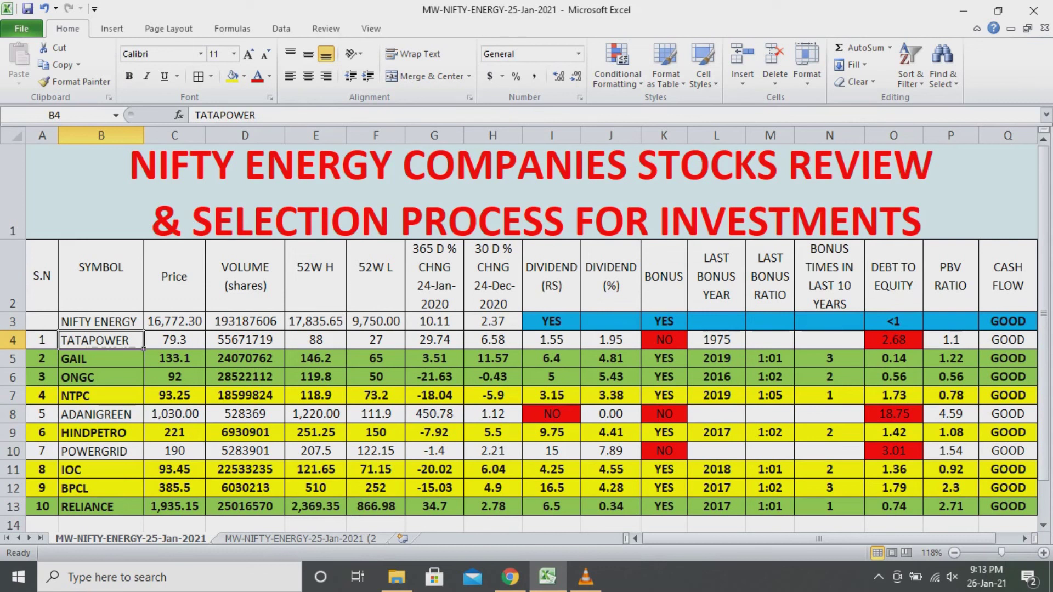
{"action": "left_click", "coordinate": [100, 451]}
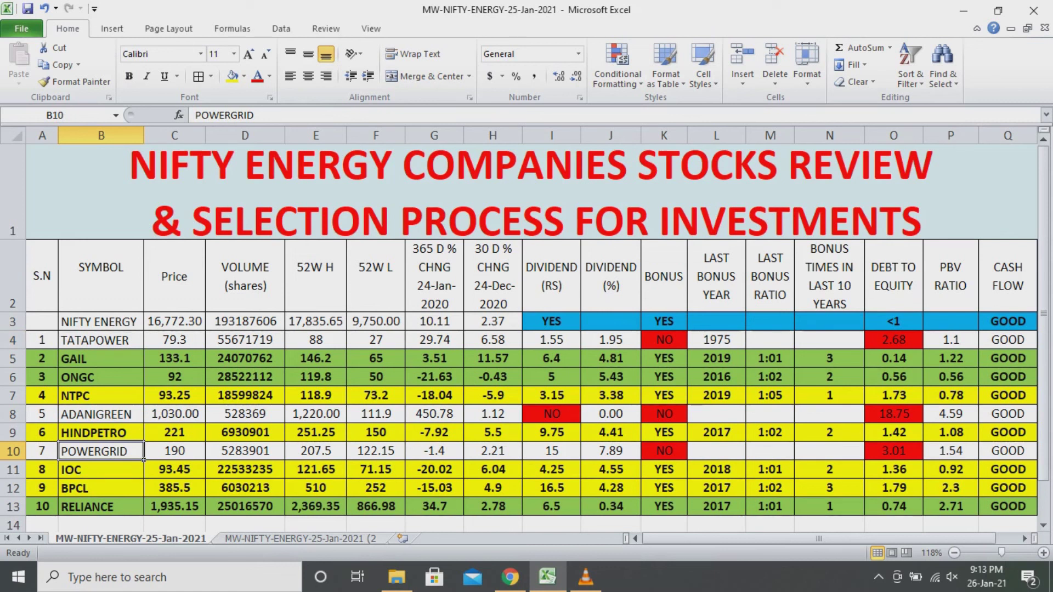
Examine the extra company symbols sjvn, nhpc and nmdc in B16:B18 beneath the table, selecting all three together.
{"action": "key", "text": "Down"}
{"action": "key", "text": "Down"}
{"action": "key", "text": "Down"}
{"action": "key", "text": "Down"}
{"action": "key", "text": "Down"}
{"action": "key", "text": "Down"}
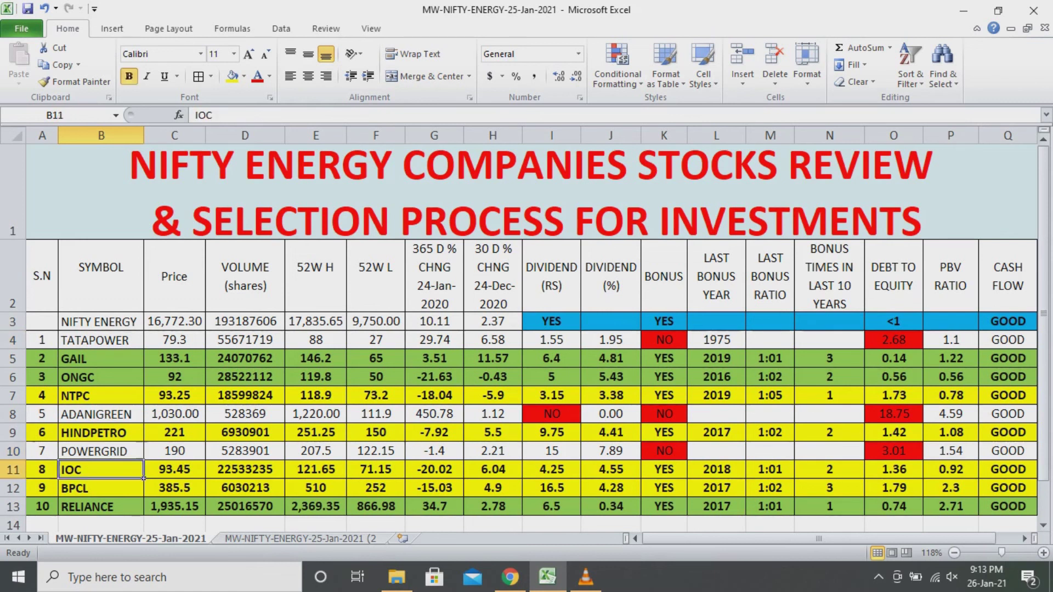
{"action": "key", "text": "Down"}
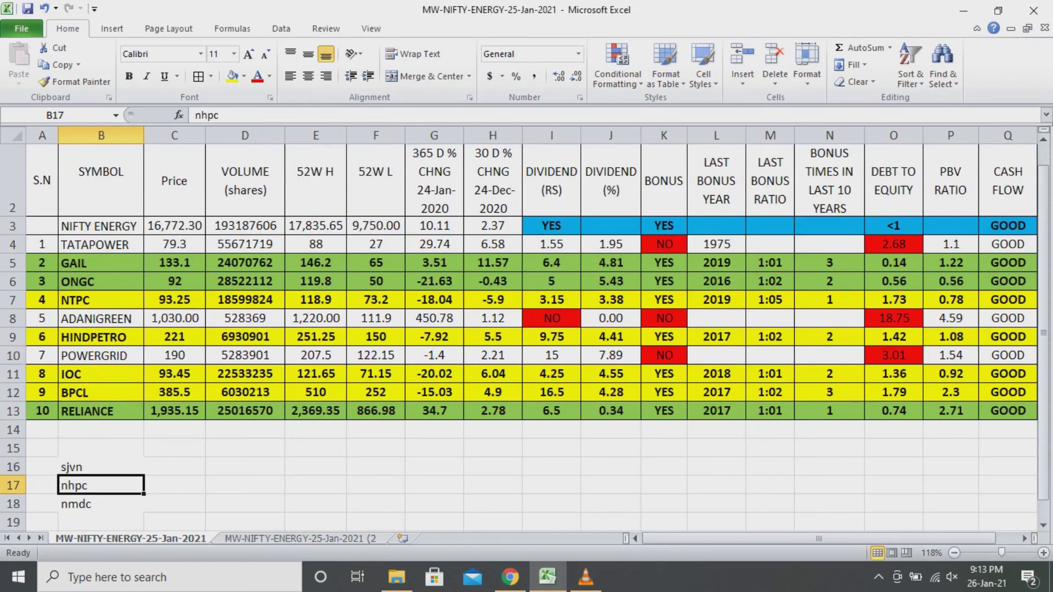
{"action": "key", "text": "Up"}
{"action": "key", "text": "Down"}
{"action": "key", "text": "Down"}
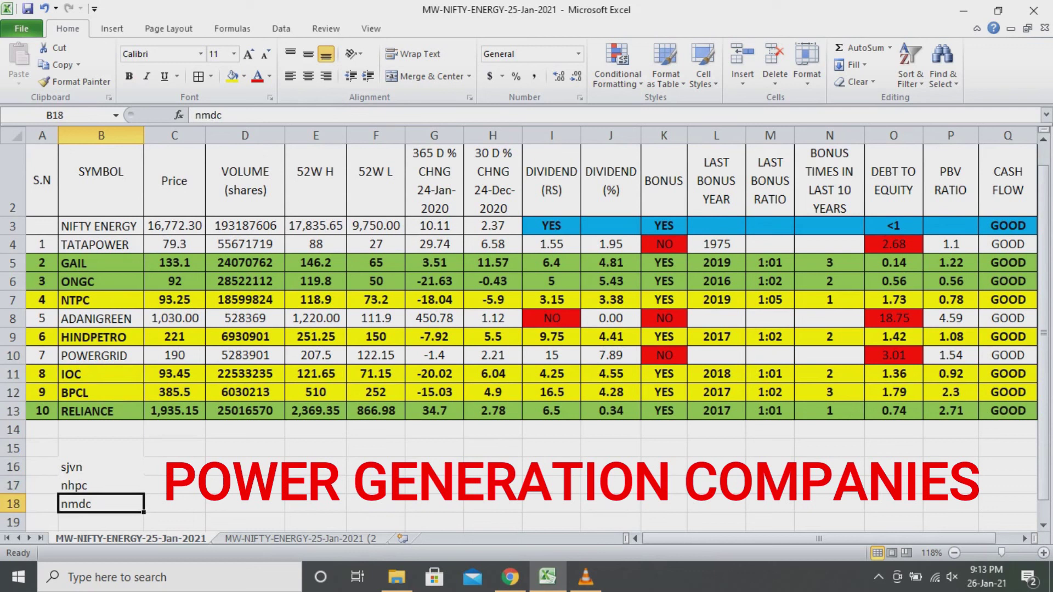
{"action": "left_click_drag", "start_coordinate": [101, 467], "coordinate": [101, 505]}
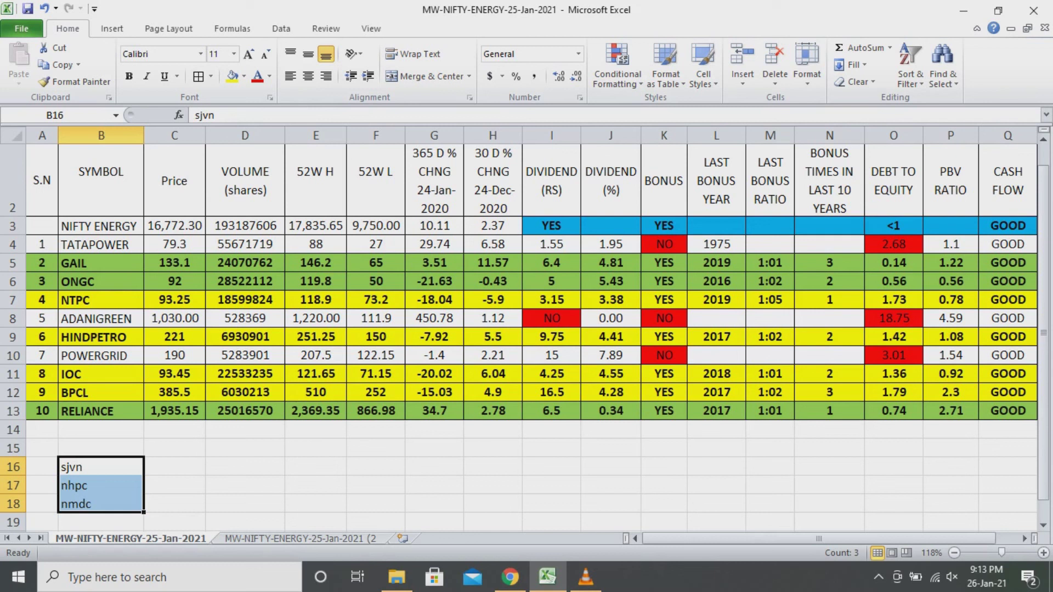
{"action": "scroll", "coordinate": [526, 329], "scroll_direction": "up", "scroll_amount": 1}
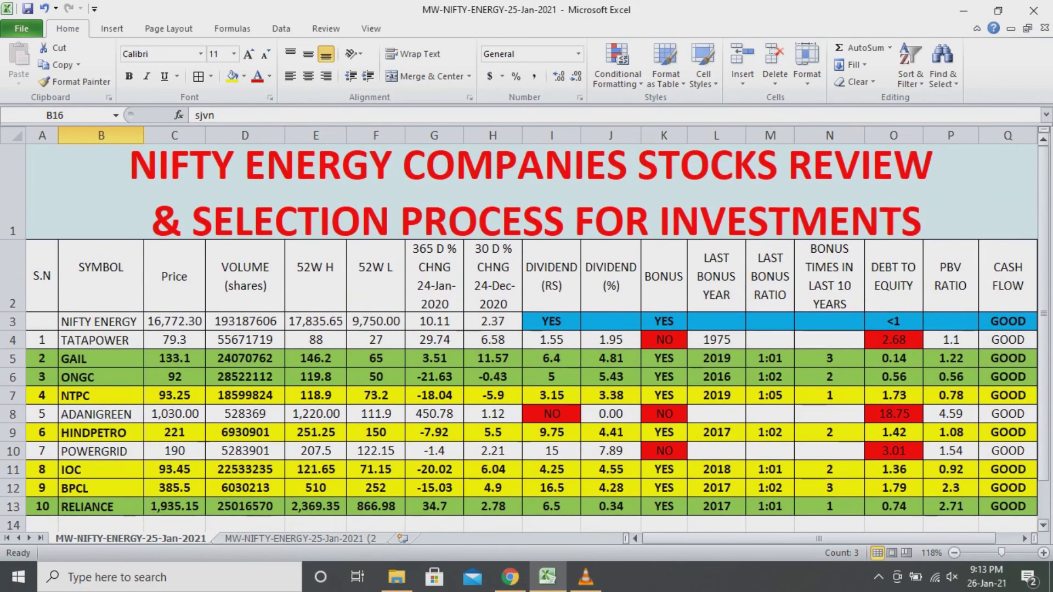